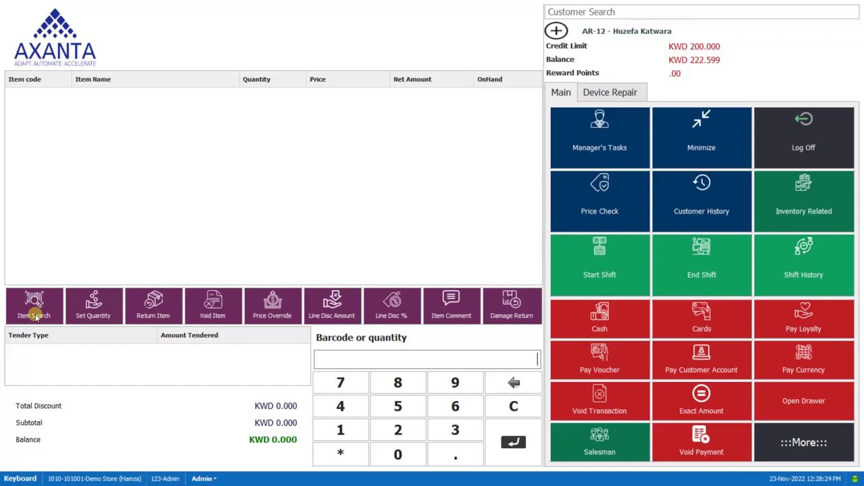
{"action": "left_click", "coordinate": [36, 310]}
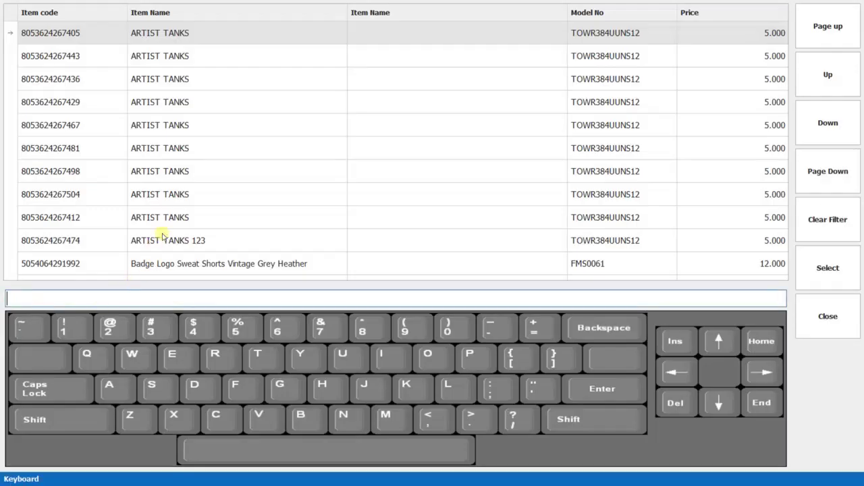
{"action": "scroll", "coordinate": [162, 236], "scroll_direction": "down", "scroll_amount": 3}
{"action": "left_click", "coordinate": [193, 195]}
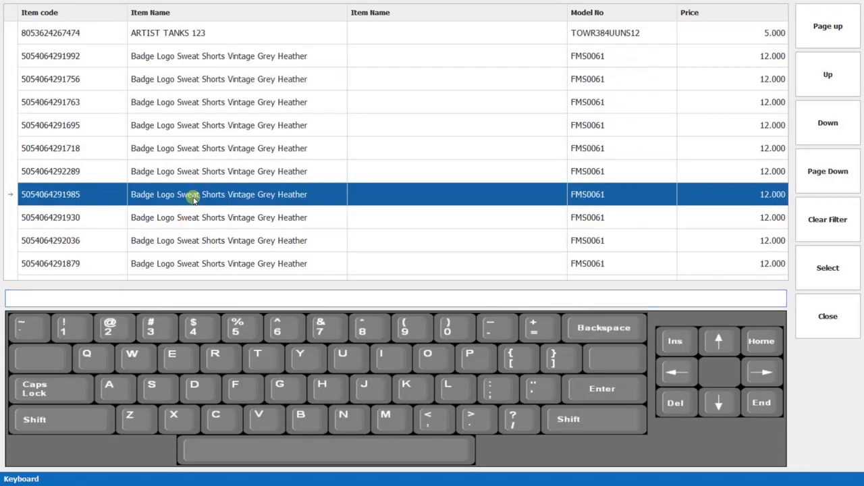
{"action": "left_click", "coordinate": [800, 269]}
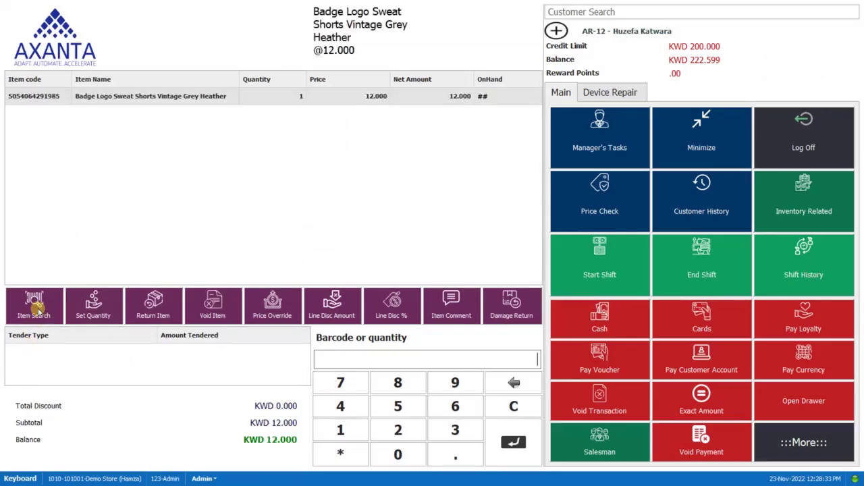
{"action": "left_click", "coordinate": [38, 311]}
{"action": "scroll", "coordinate": [232, 260], "scroll_direction": "down", "scroll_amount": 6}
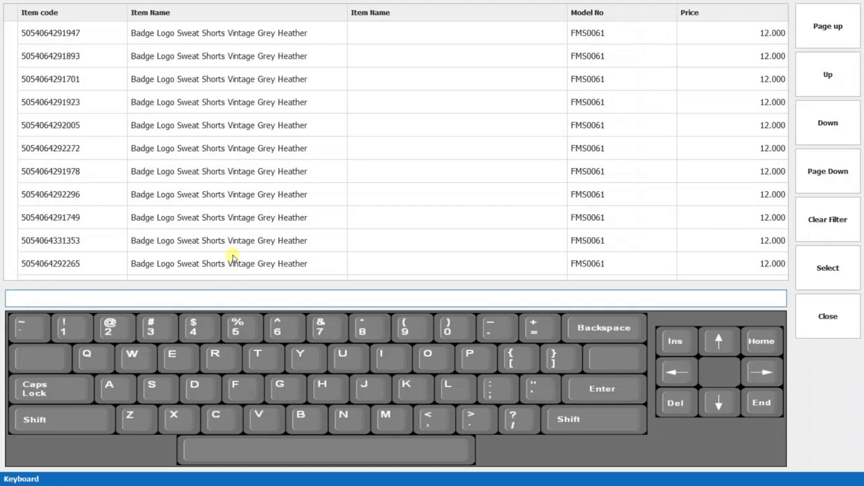
{"action": "left_click", "coordinate": [235, 263]}
{"action": "left_click", "coordinate": [810, 271]}
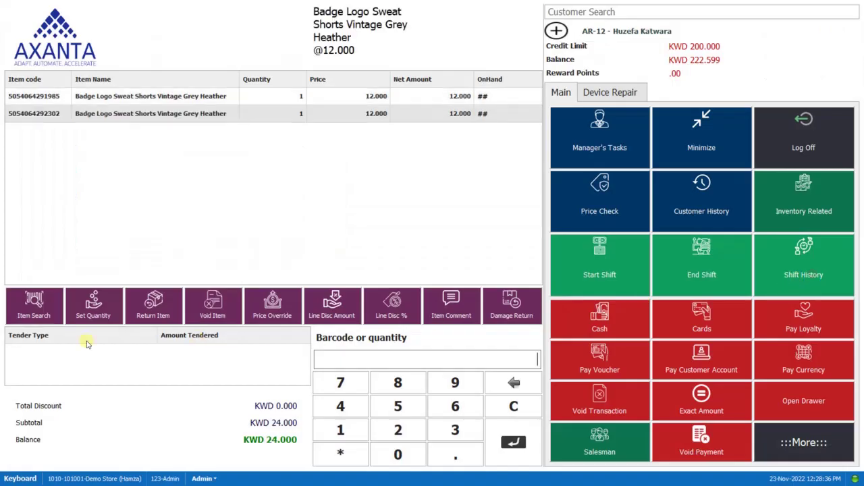
{"action": "left_click", "coordinate": [19, 313]}
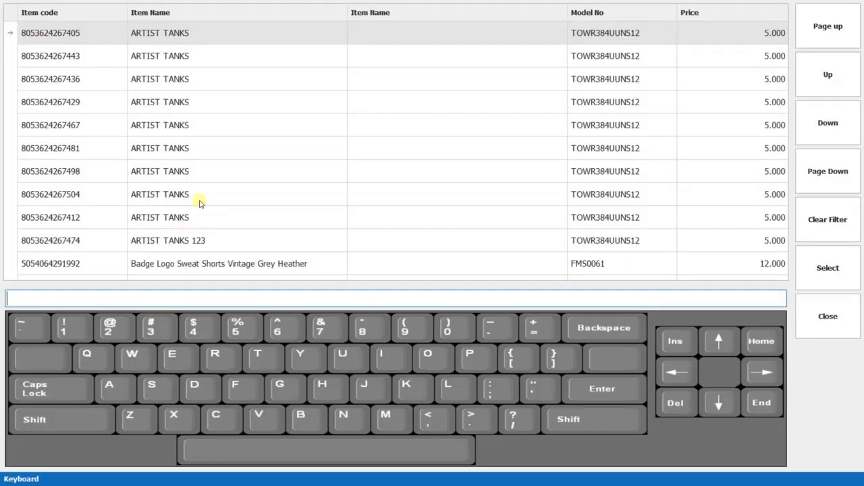
{"action": "left_click", "coordinate": [200, 201]}
{"action": "left_click", "coordinate": [821, 273]}
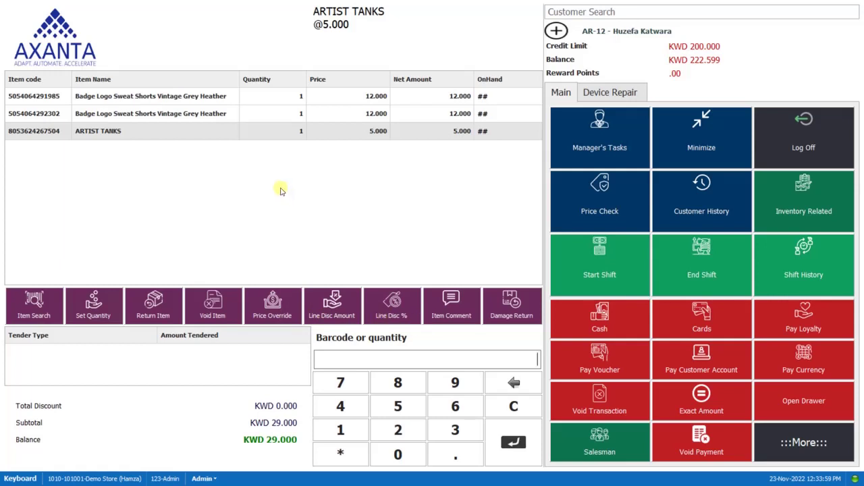
- Set the quantity of the ARTIST TANKS line to 5
{"action": "left_click", "coordinate": [187, 131]}
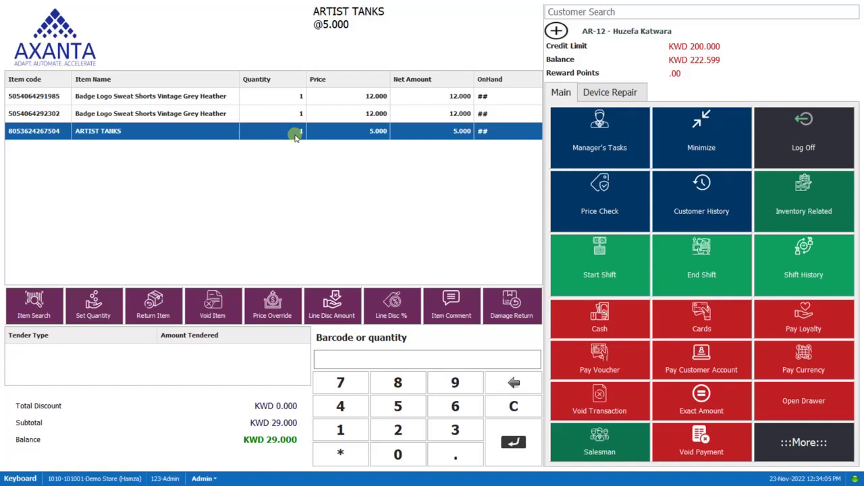
{"action": "left_click", "coordinate": [98, 316]}
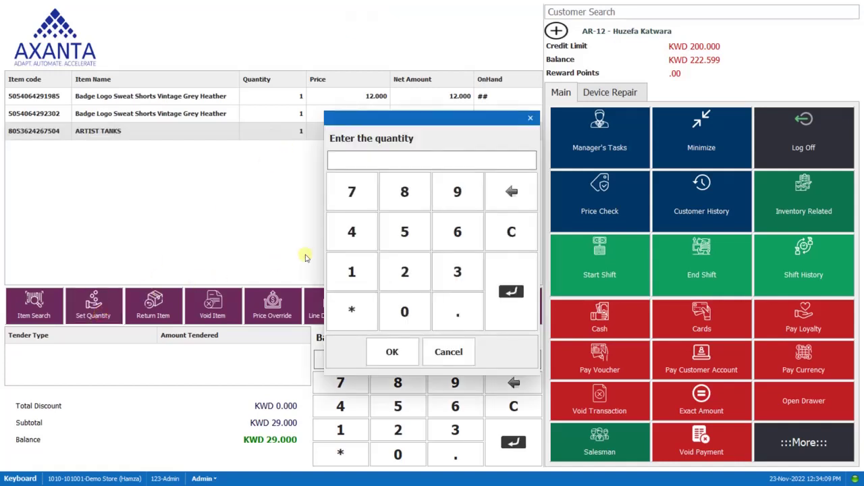
{"action": "left_click", "coordinate": [399, 237]}
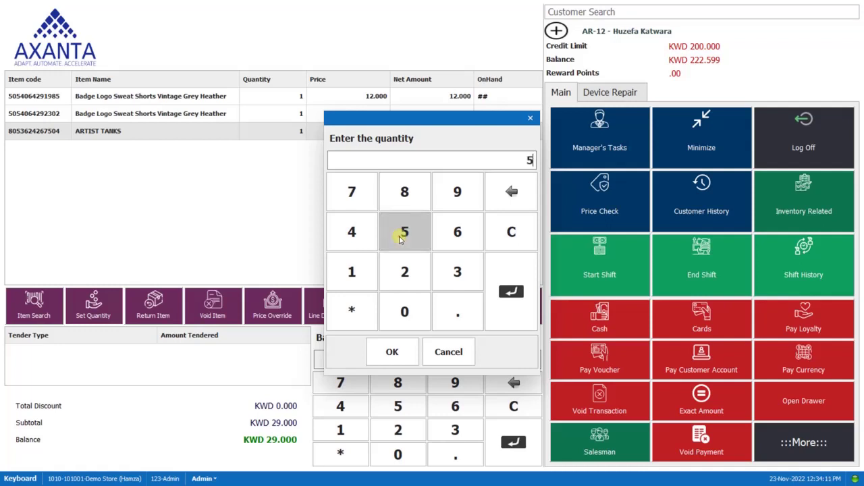
{"action": "left_click", "coordinate": [382, 353]}
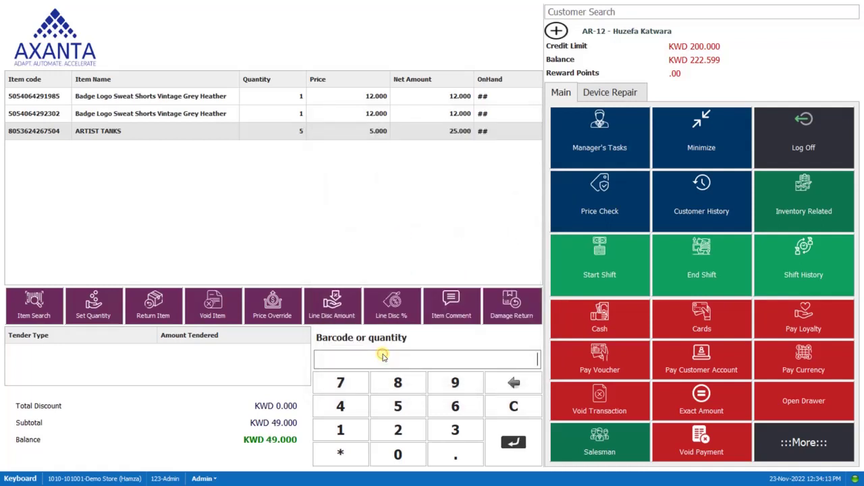
{"action": "left_click", "coordinate": [293, 138]}
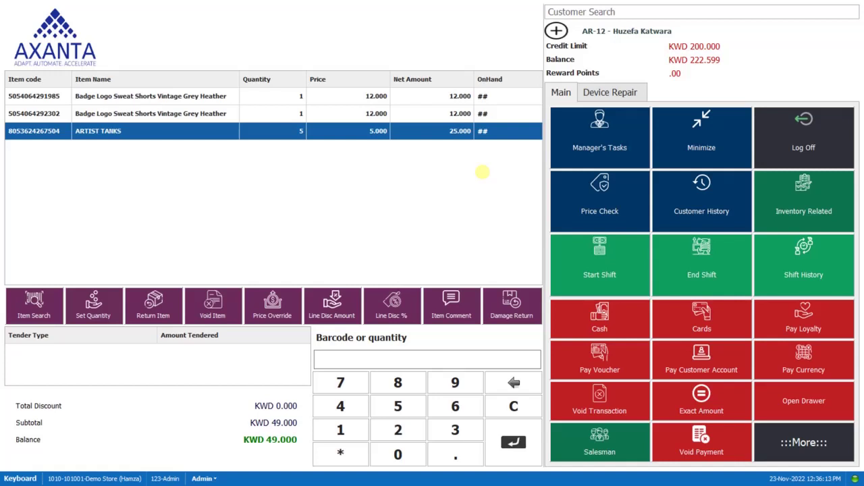
{"action": "left_click", "coordinate": [192, 100]}
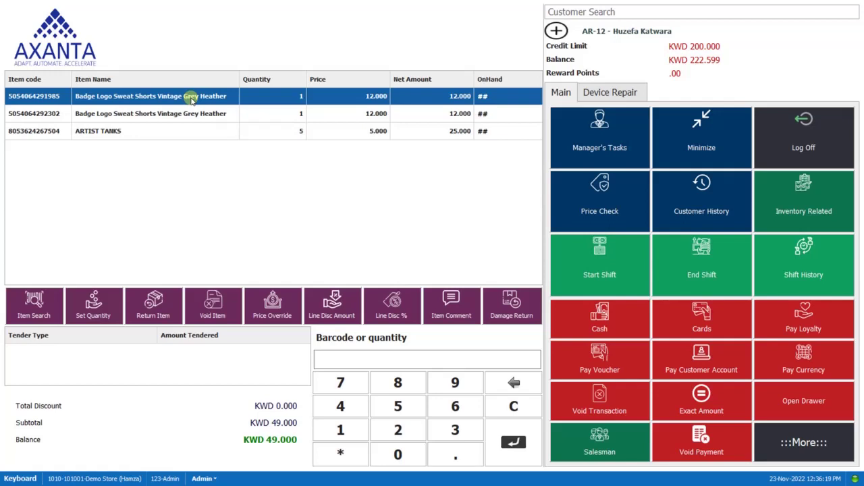
{"action": "left_click", "coordinate": [209, 311]}
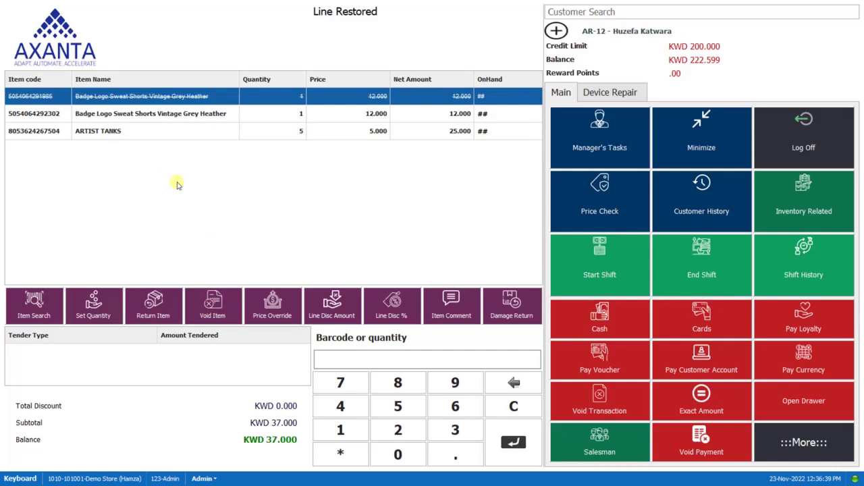
{"action": "left_click", "coordinate": [198, 112]}
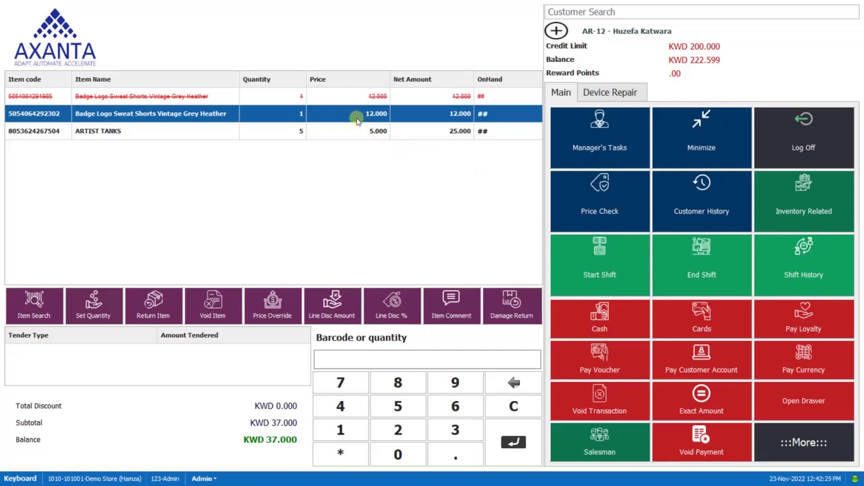
{"action": "left_click", "coordinate": [345, 315]}
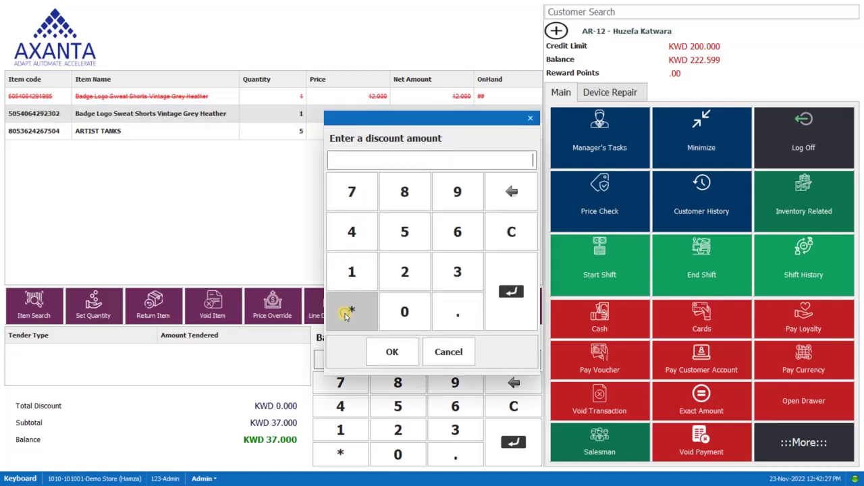
{"action": "left_click", "coordinate": [404, 283]}
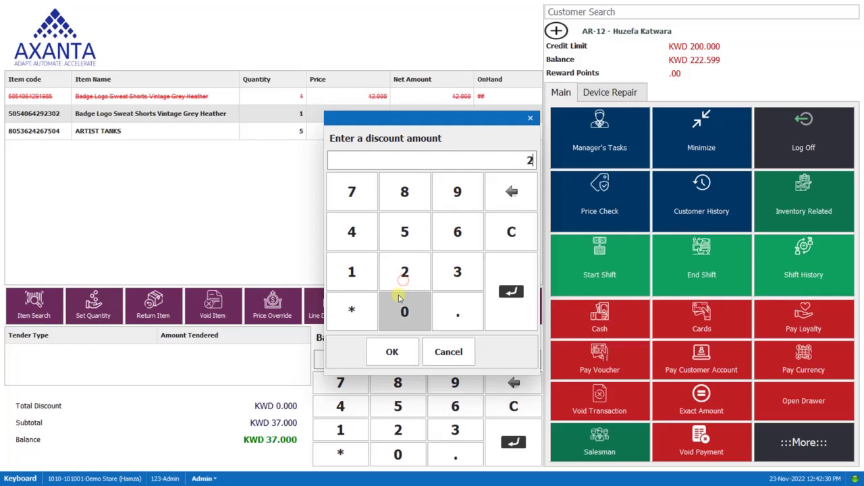
{"action": "left_click", "coordinate": [393, 353]}
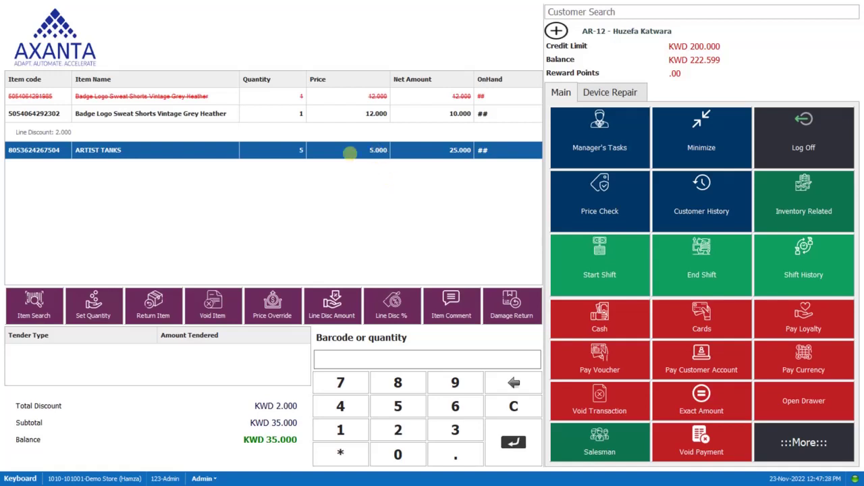
- Override the unit price of the ARTIST TANKS line with 10
{"action": "left_click", "coordinate": [284, 308]}
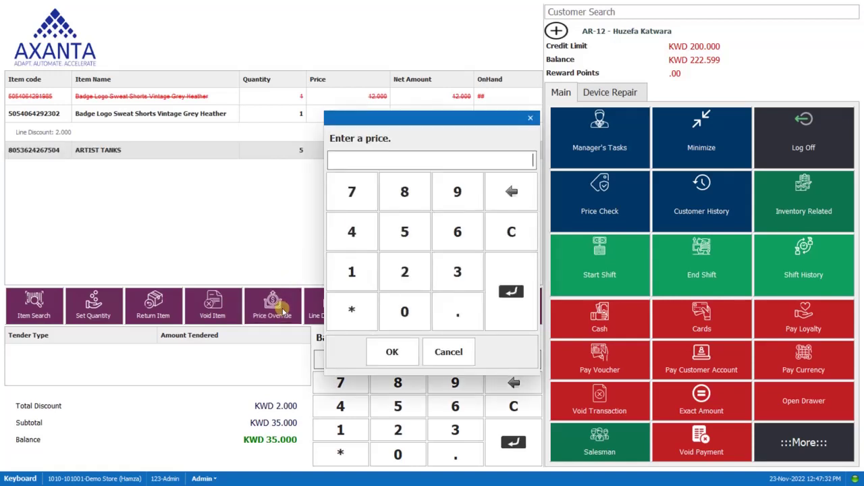
{"action": "left_click", "coordinate": [362, 280]}
{"action": "left_click", "coordinate": [398, 305]}
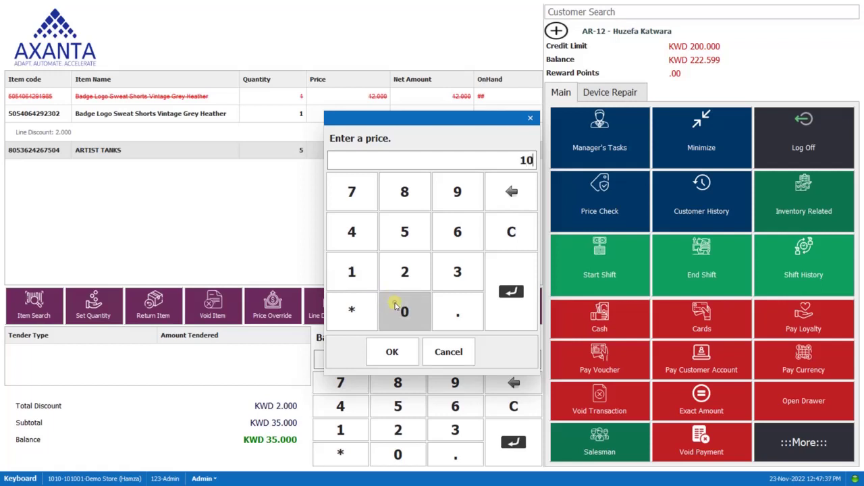
{"action": "left_click", "coordinate": [396, 353]}
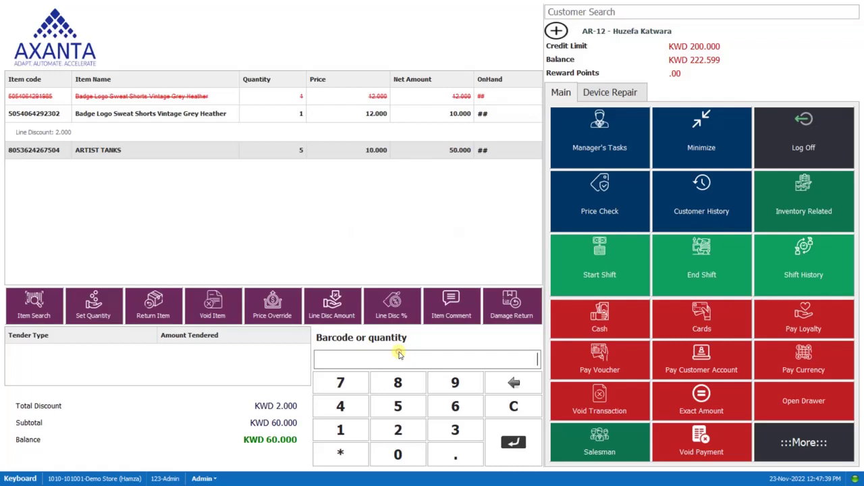
{"action": "left_click", "coordinate": [352, 154]}
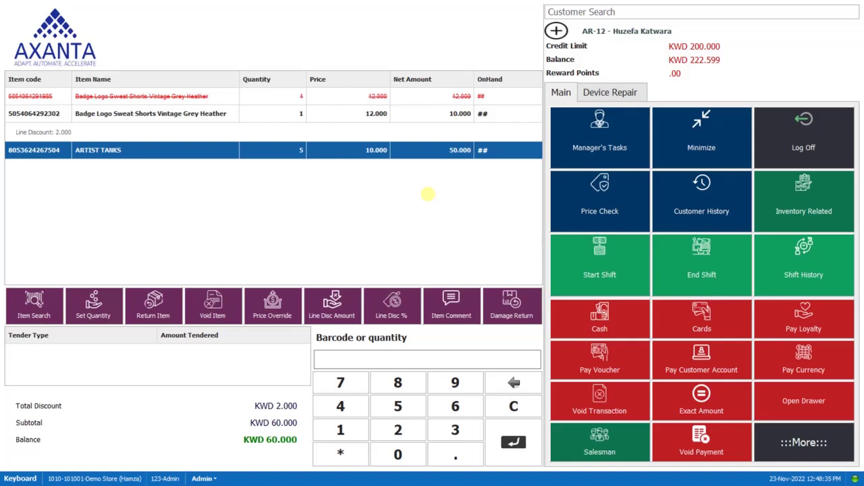
{"action": "left_click", "coordinate": [284, 307]}
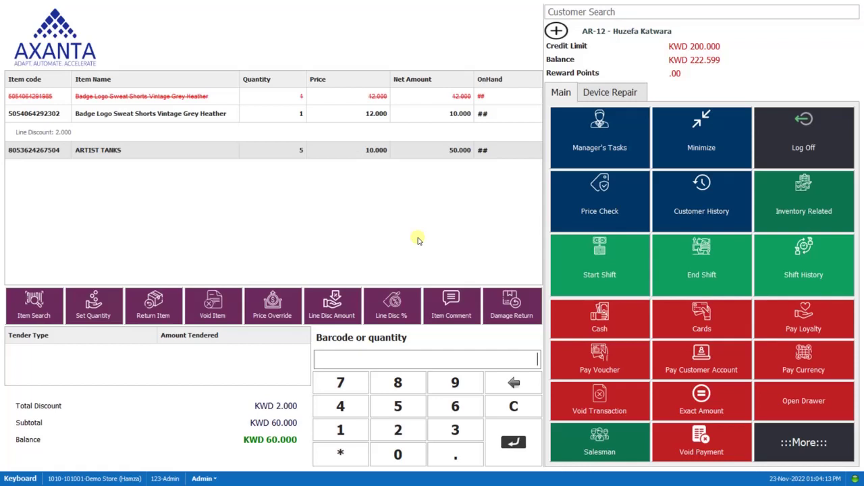
- Tender a partial cash payment of 5 for the sale
{"action": "left_click", "coordinate": [589, 329]}
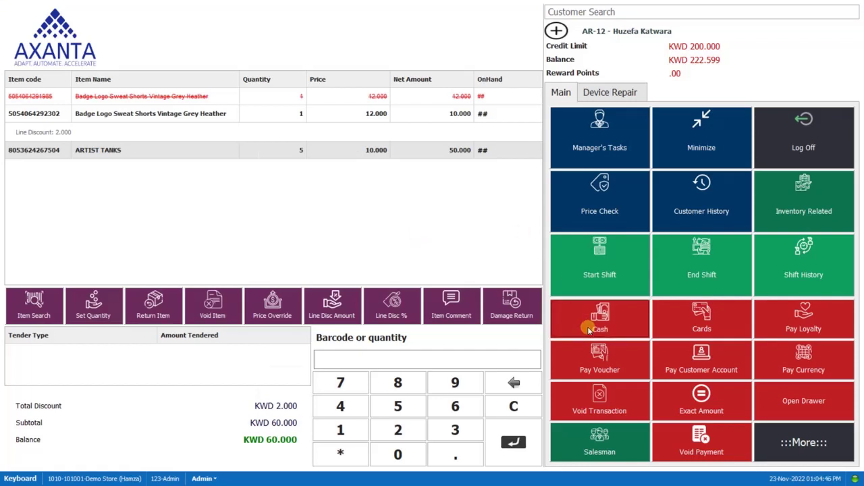
{"action": "left_click", "coordinate": [367, 247]}
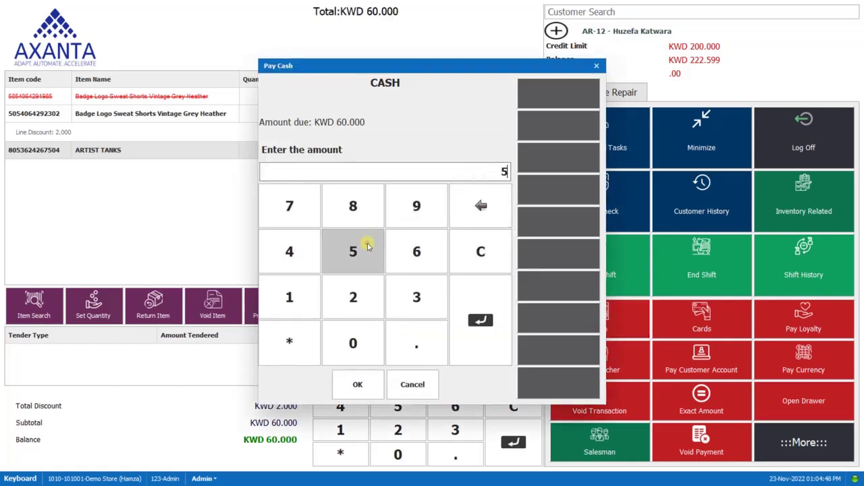
{"action": "left_click", "coordinate": [355, 384]}
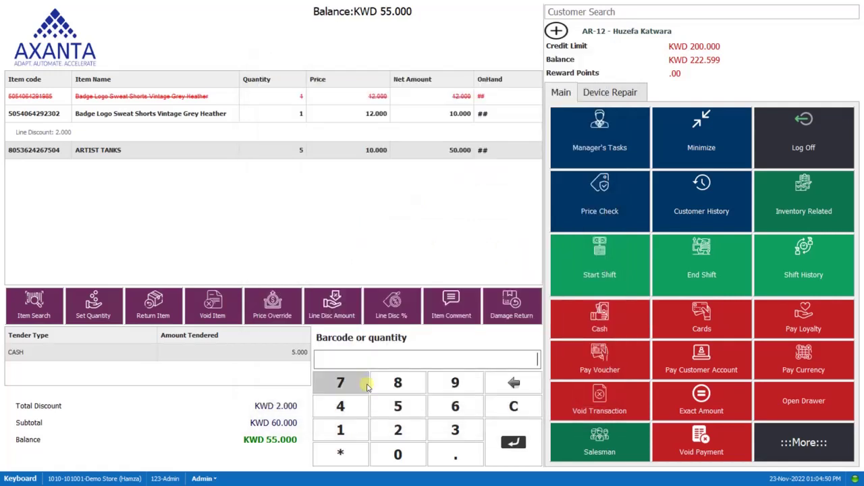
{"action": "left_click", "coordinate": [66, 354]}
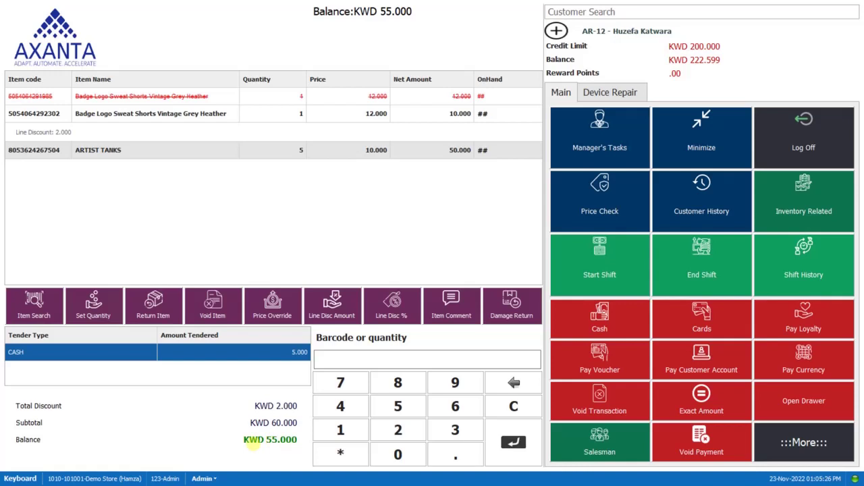
- Pay the remaining KWD 55.000 with a KNET card and finish the sale without printing the receipt
{"action": "left_click", "coordinate": [711, 318]}
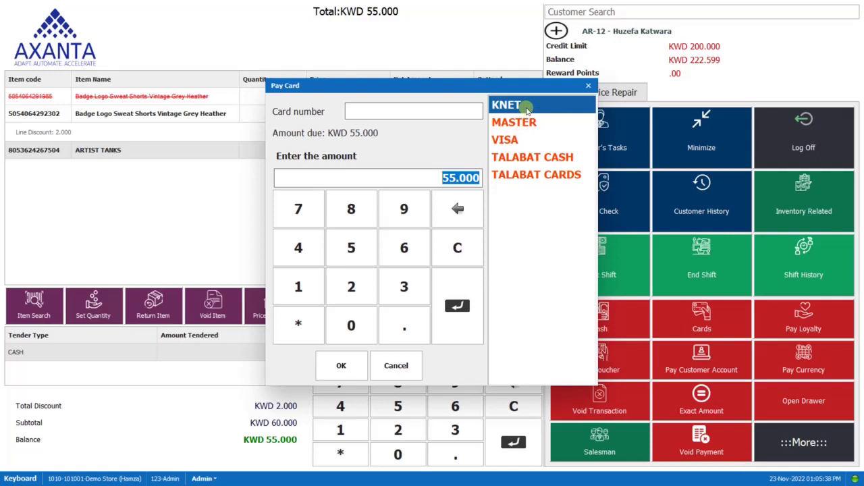
{"action": "left_click", "coordinate": [342, 365]}
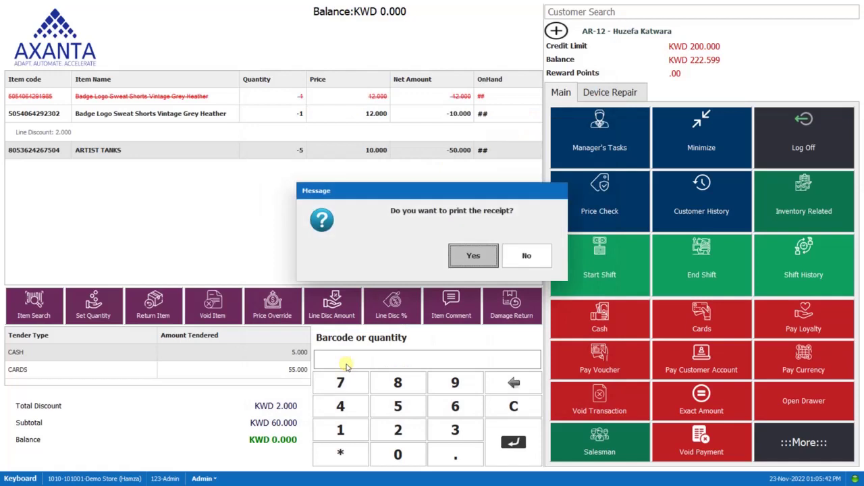
{"action": "left_click", "coordinate": [519, 262]}
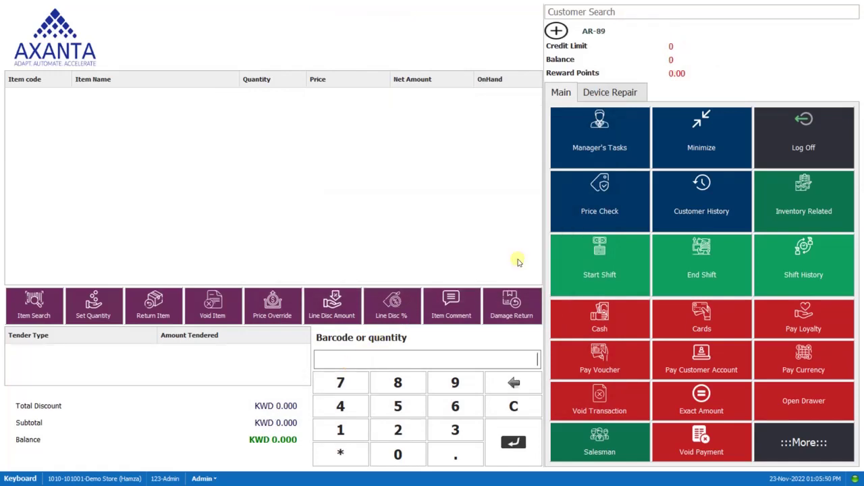